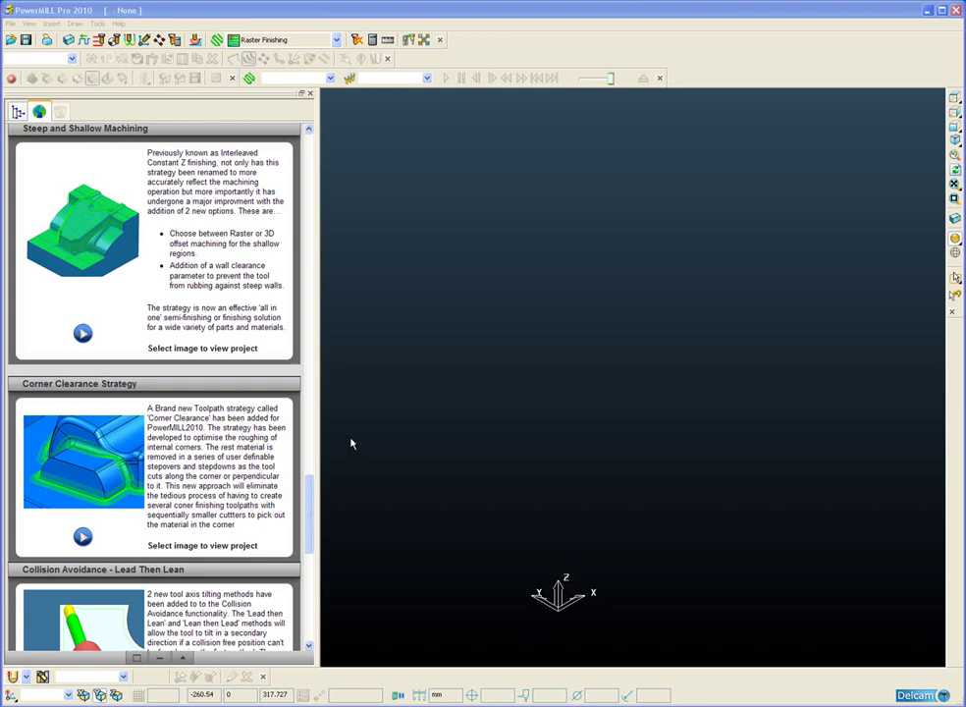
Load the PM2010_CornerClearance project, activate Corner Area Clearance, and preview the Strategy Selector without choosing a strategy
click(90, 455)
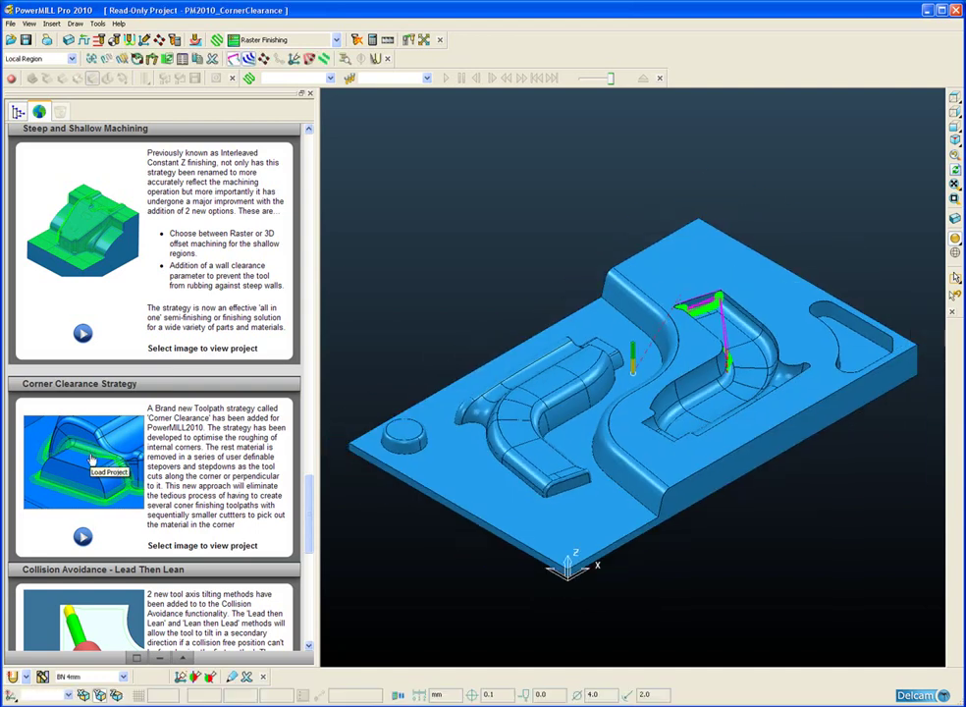
click(18, 111)
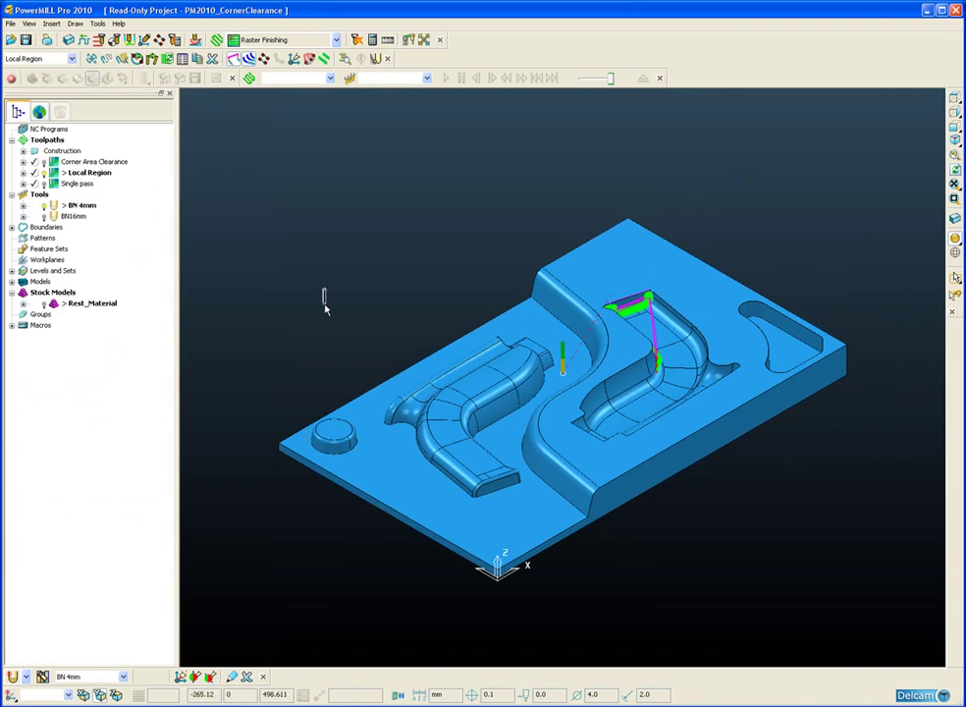
double_click(90, 161)
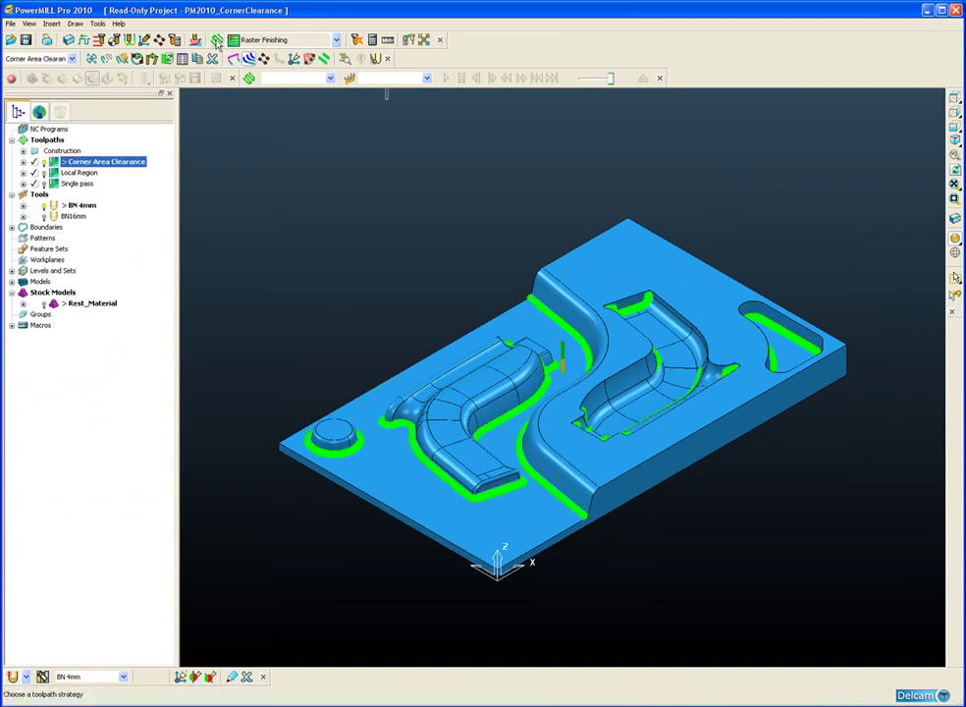
click(167, 40)
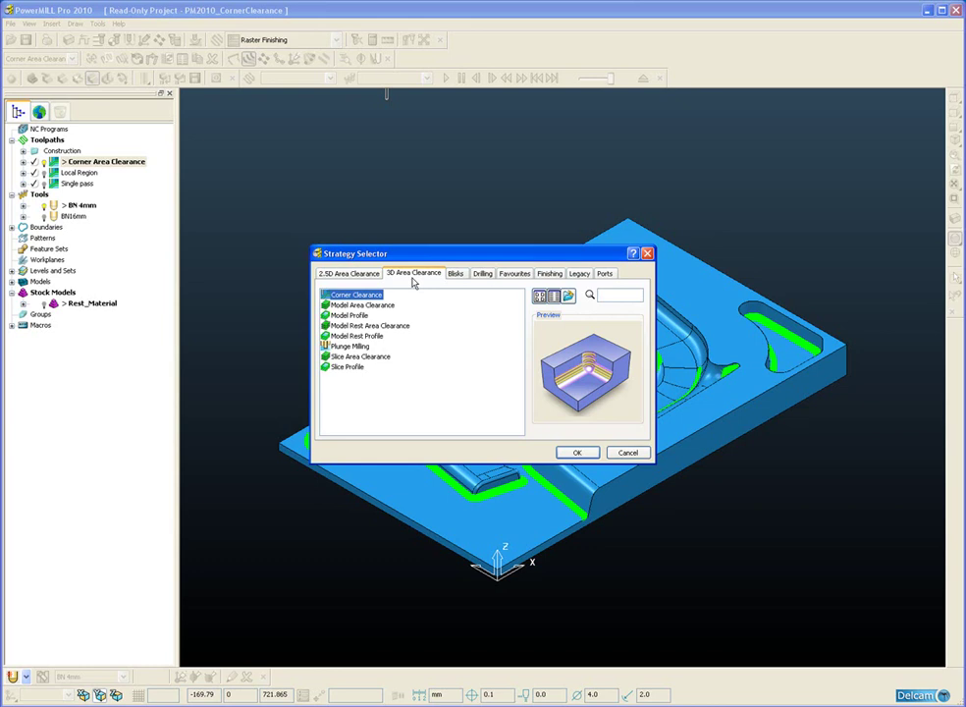
click(619, 453)
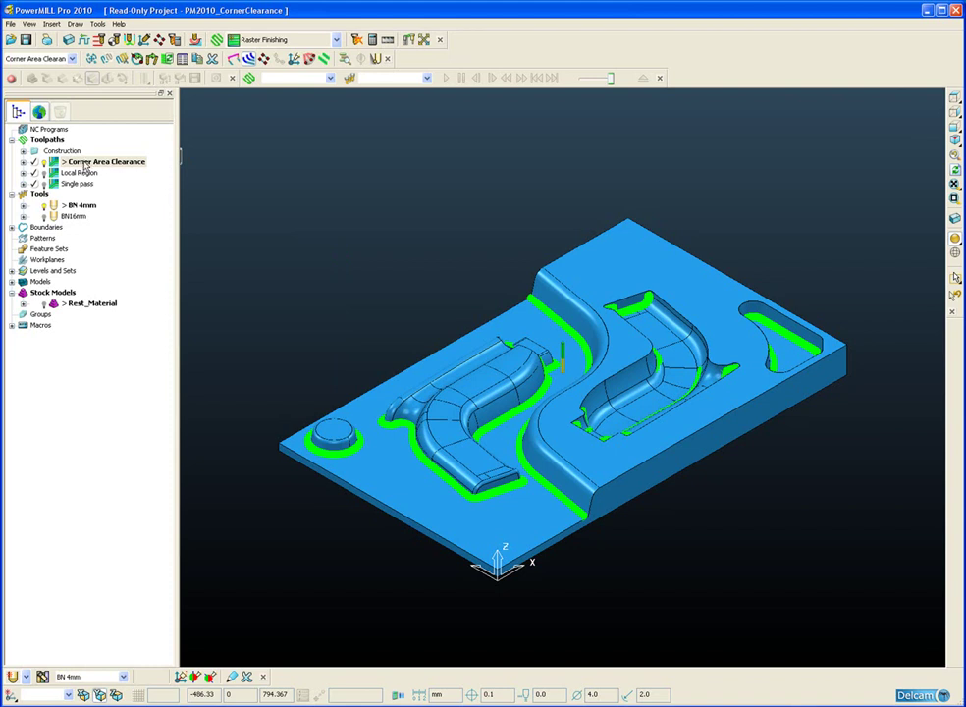
Open the Corner Area Clearance settings and clone it as an editable copy, Corner Area Clearance_1
right_click(86, 165)
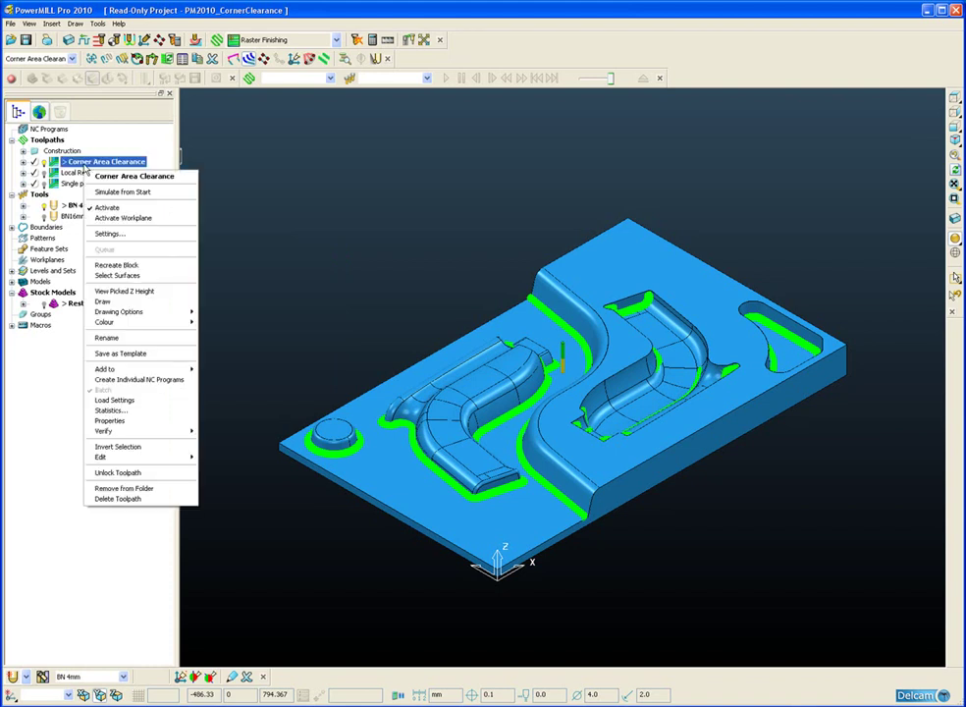
click(128, 235)
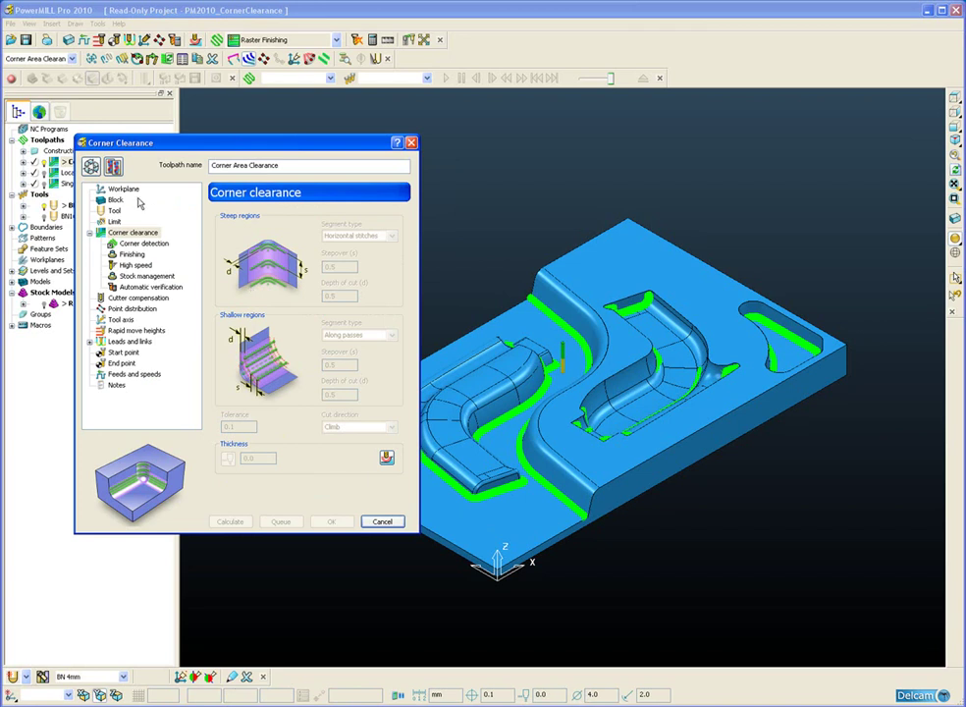
click(113, 167)
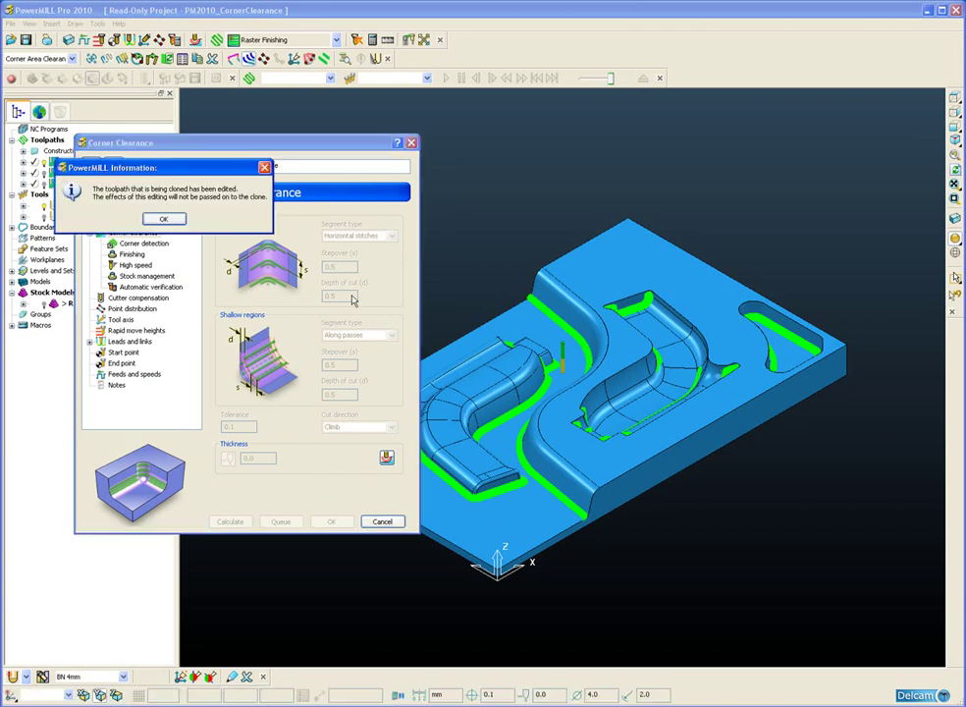
click(151, 218)
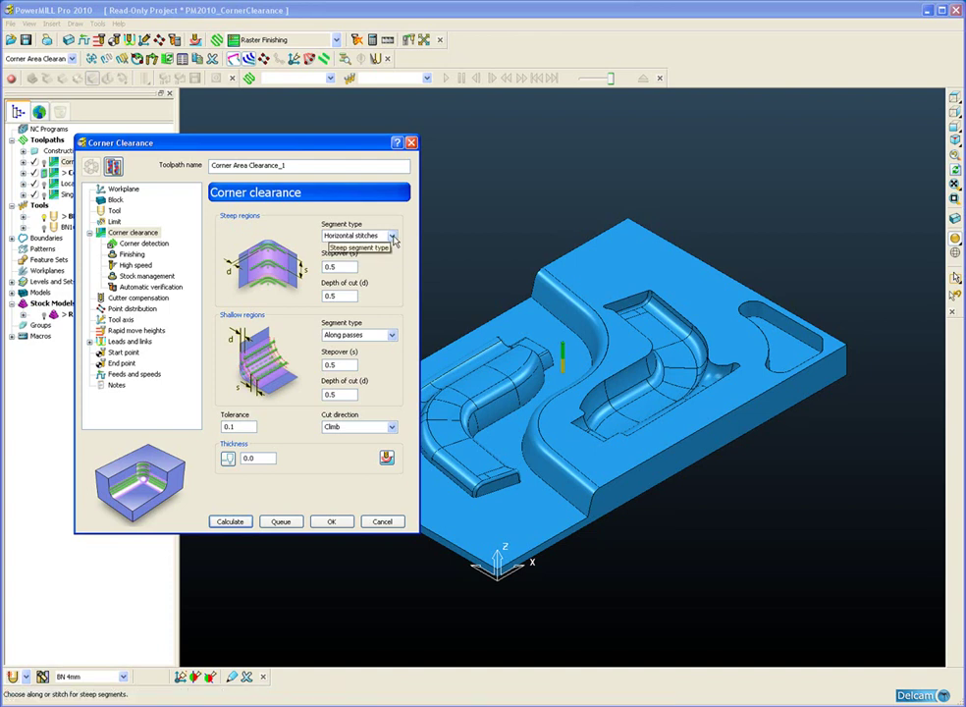
Try other steep and shallow segment types, restore Horizontal stitches and Along passes, then show corner detection
click(393, 237)
click(353, 246)
click(391, 236)
click(380, 258)
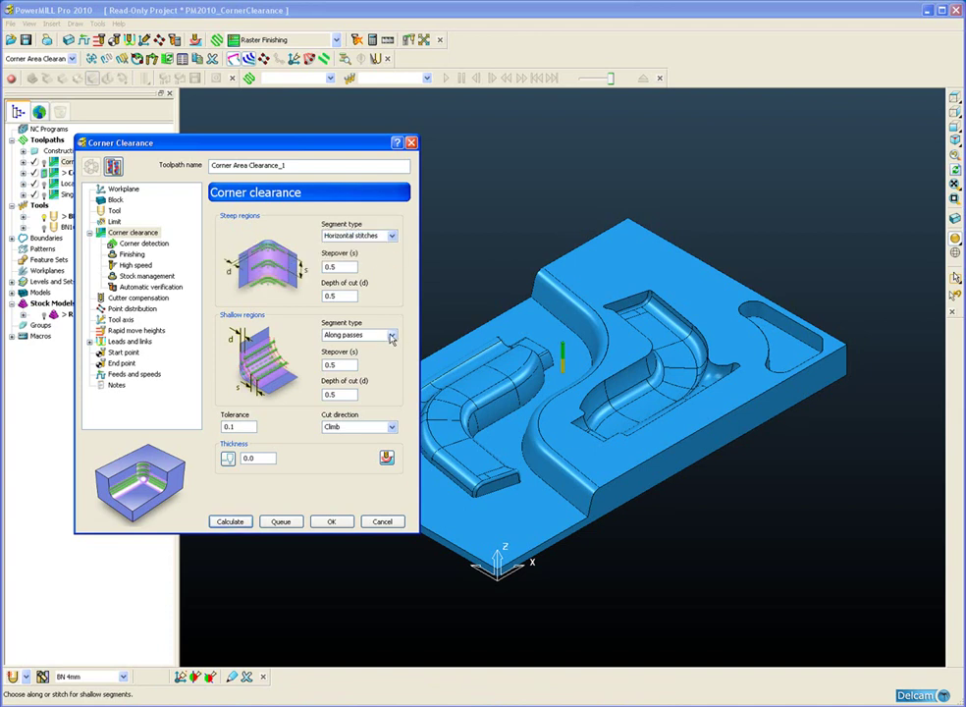
click(391, 334)
click(381, 353)
click(392, 335)
click(387, 343)
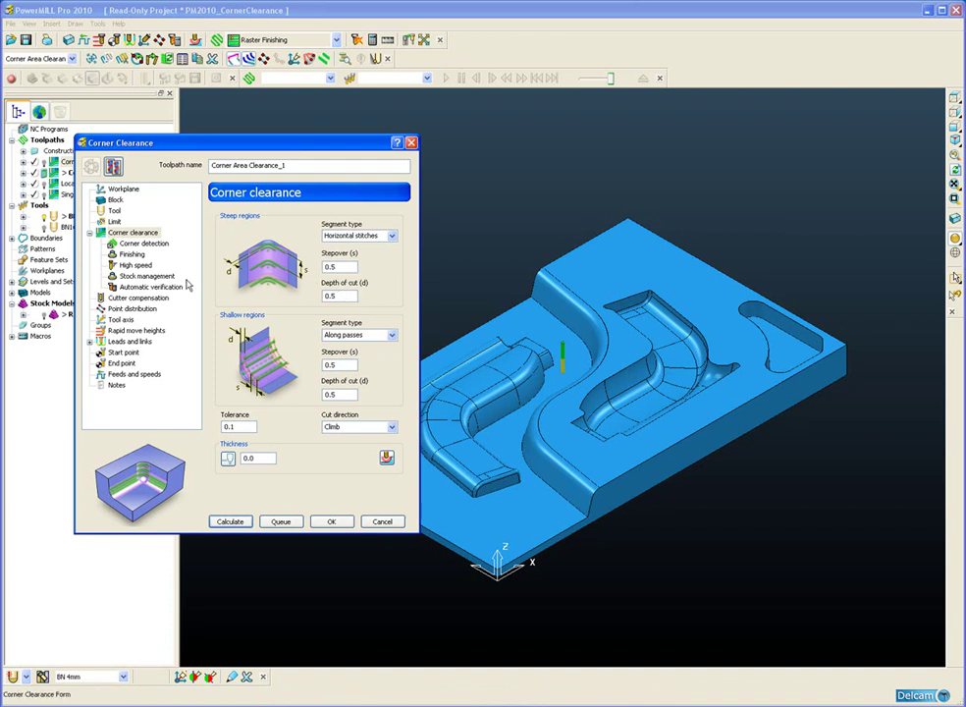
click(143, 243)
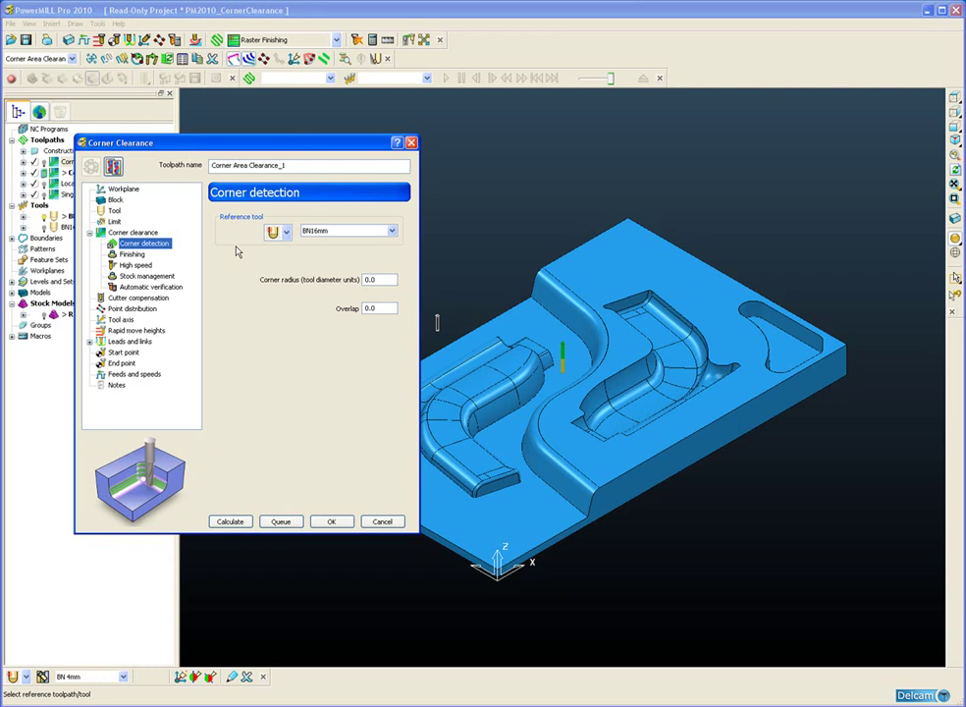
Step down to the Stock management page, where Consider remaining stock is unticked
key(Down)
key(Down)
key(Down)
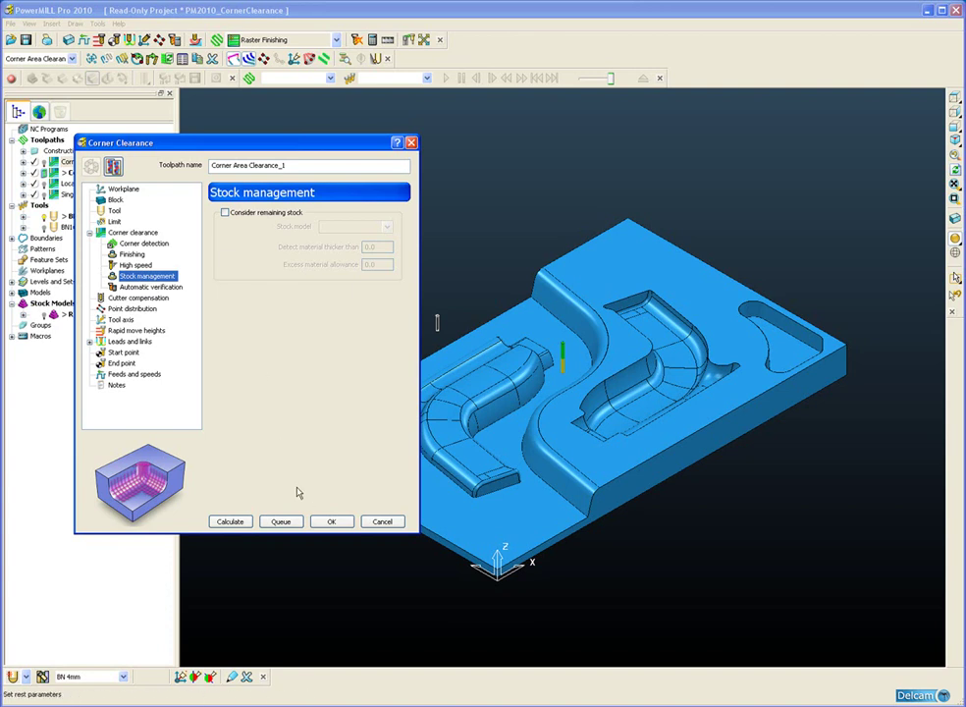
Cancel the settings, redraw Corner Area Clearance and zoom in on its passes at the boss base
click(383, 523)
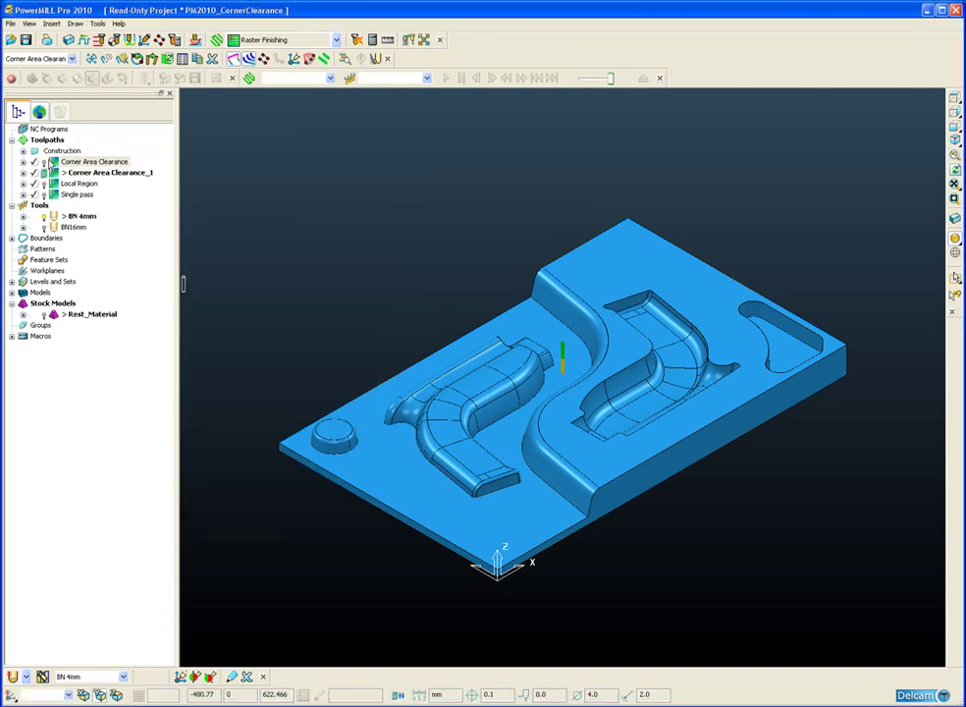
double_click(44, 165)
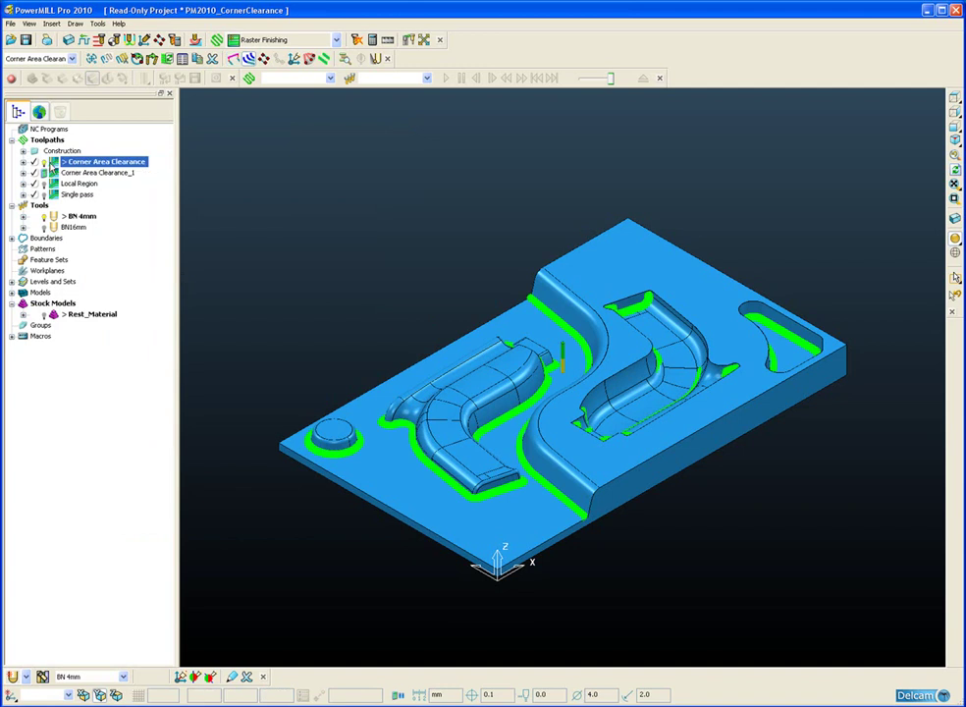
middle_drag(515, 533, 750, 463)
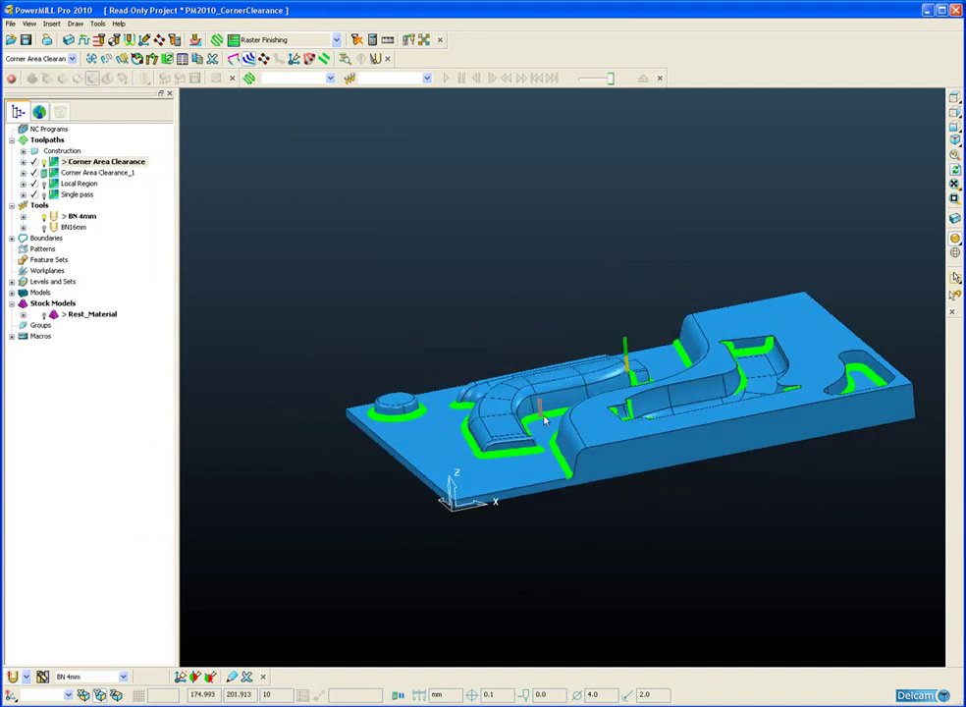
shift+middle_drag(449, 420, 491, 455)
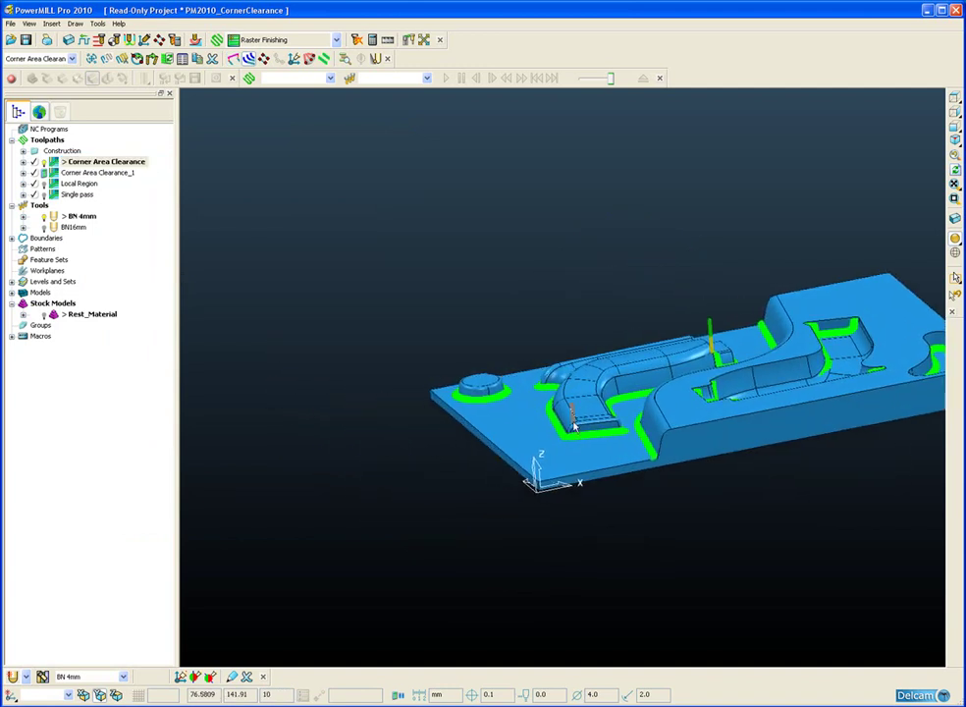
click(957, 127)
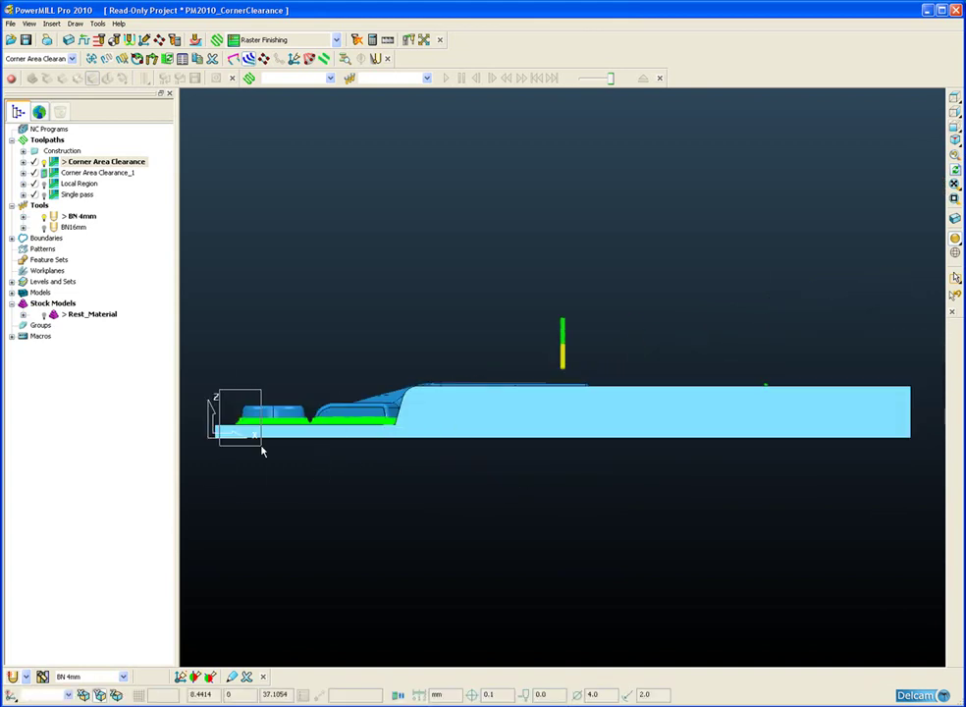
ctrl+shift+middle_drag(263, 451, 263, 451)
middle_drag(576, 433, 568, 453)
scroll(567, 453, up, 3)
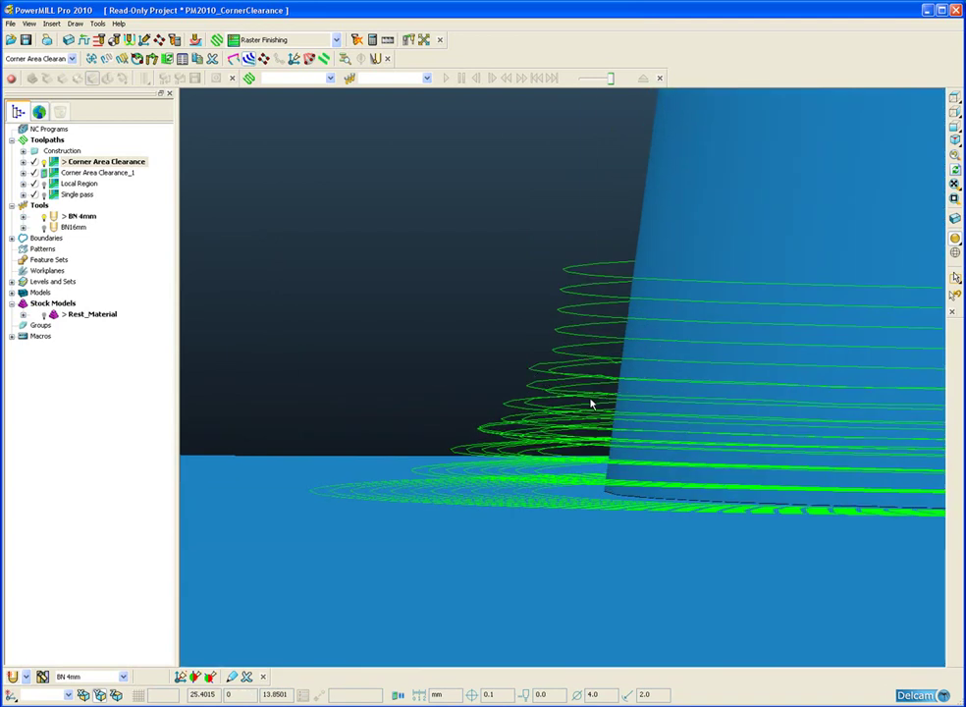
Toggle the Rest_Material stock model to shaded and back to wireframe
click(44, 315)
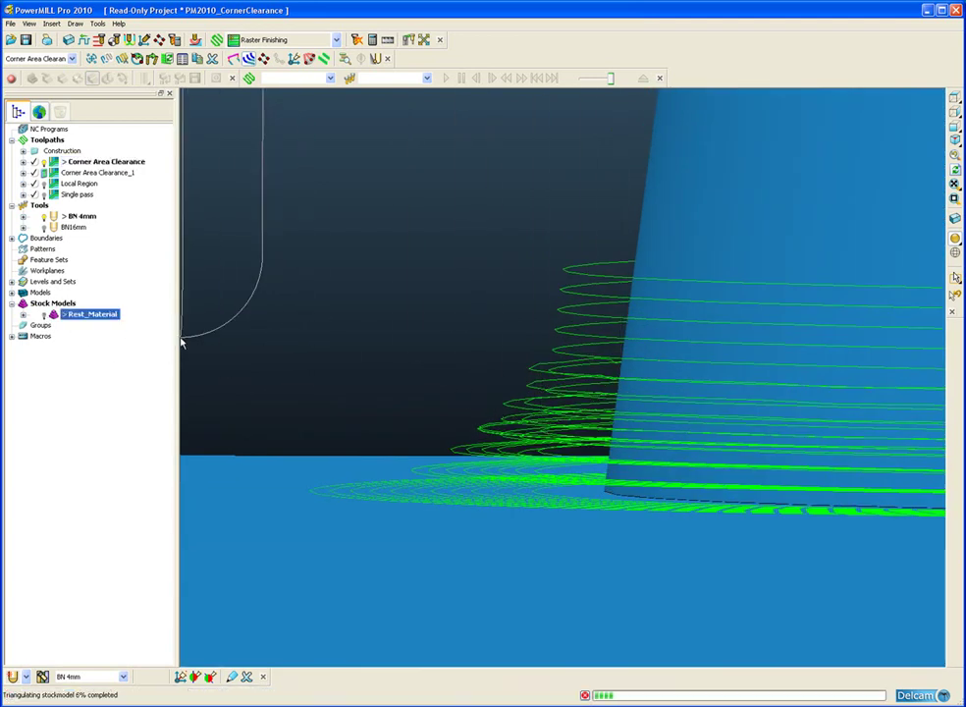
click(44, 315)
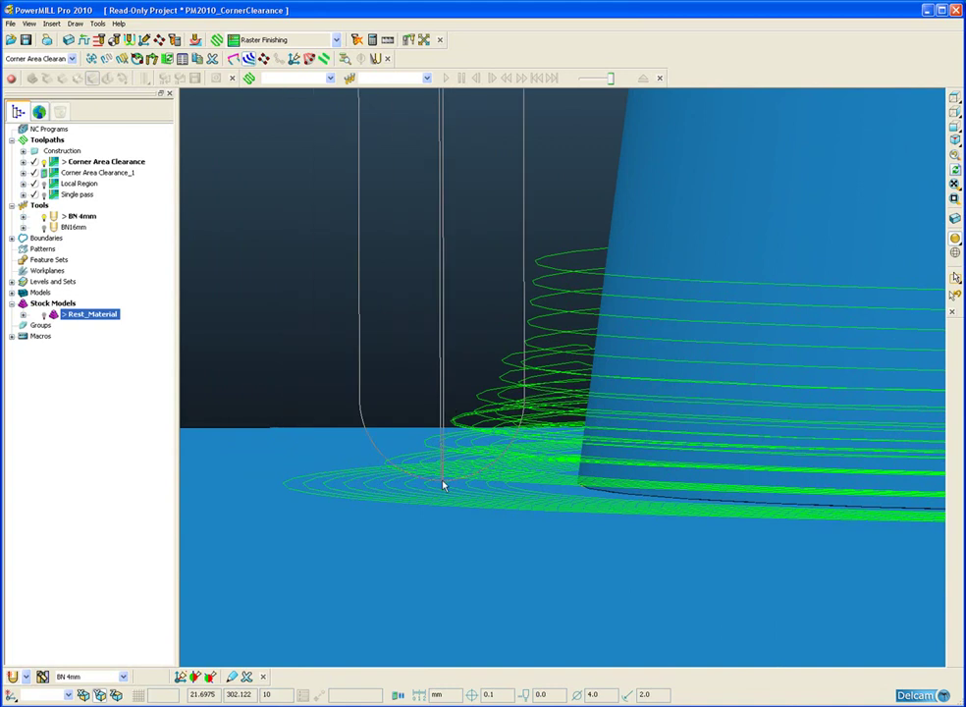
click(44, 314)
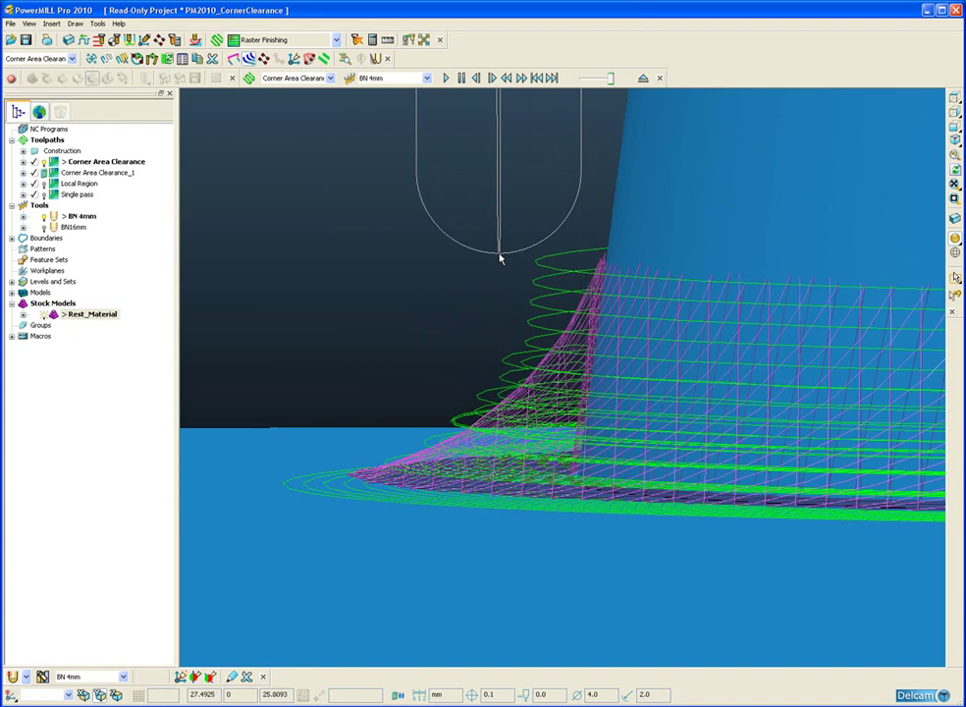
Orbit and zoom around the boss, then view the whole part in ISO views 1 and 2
middle_drag(498, 261, 498, 283)
scroll(481, 305, down, 3)
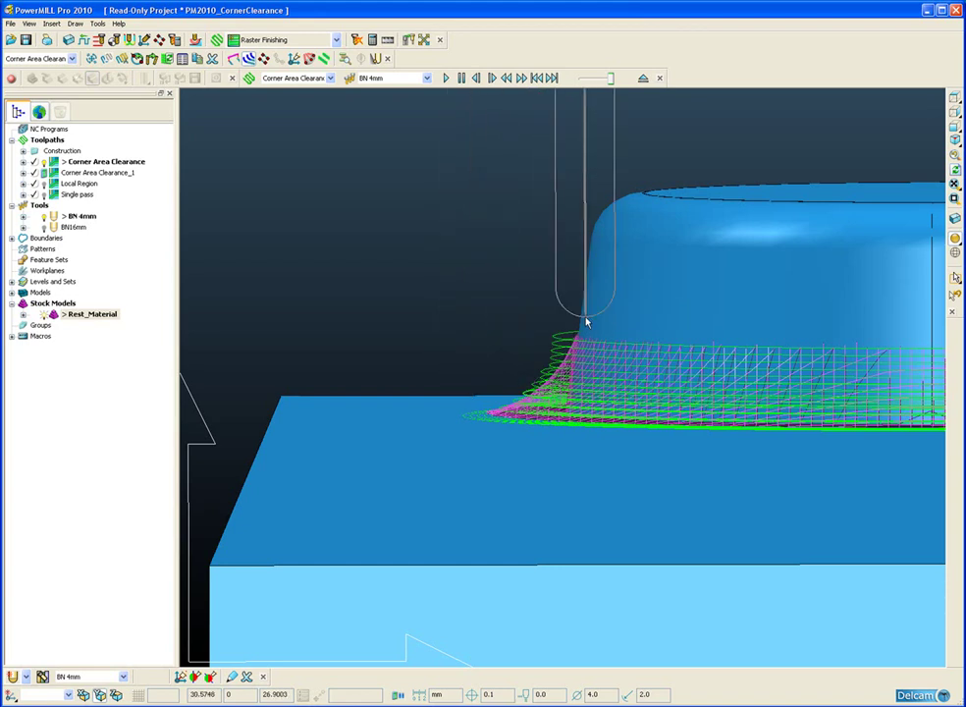
scroll(586, 321, down, 3)
scroll(701, 328, up, 3)
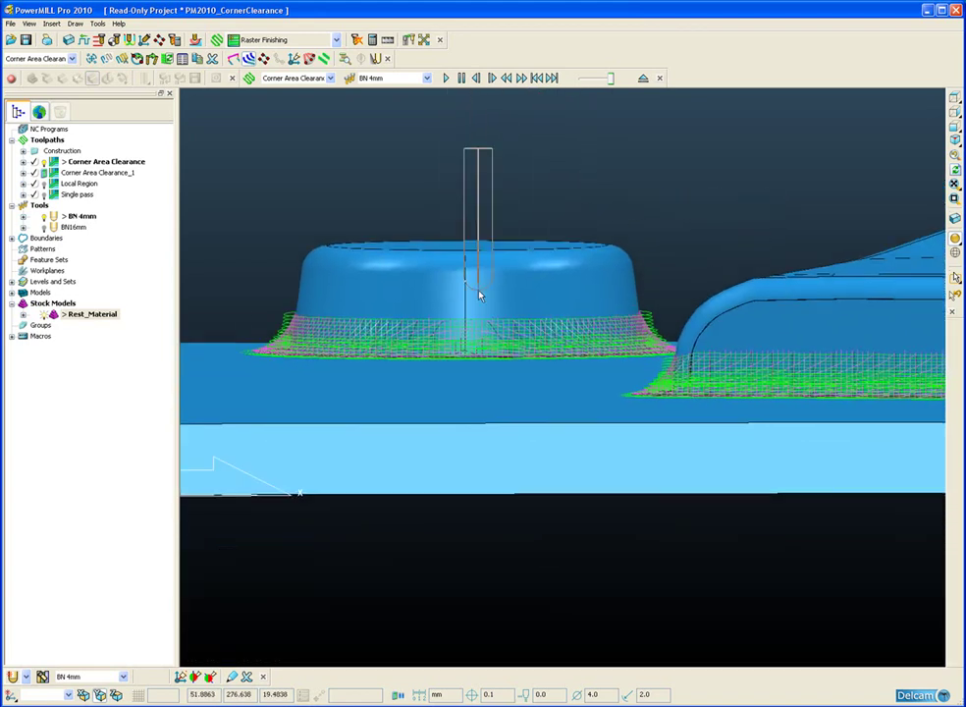
scroll(553, 339, up, 1)
middle_drag(690, 377, 772, 349)
key(ctrl+1)
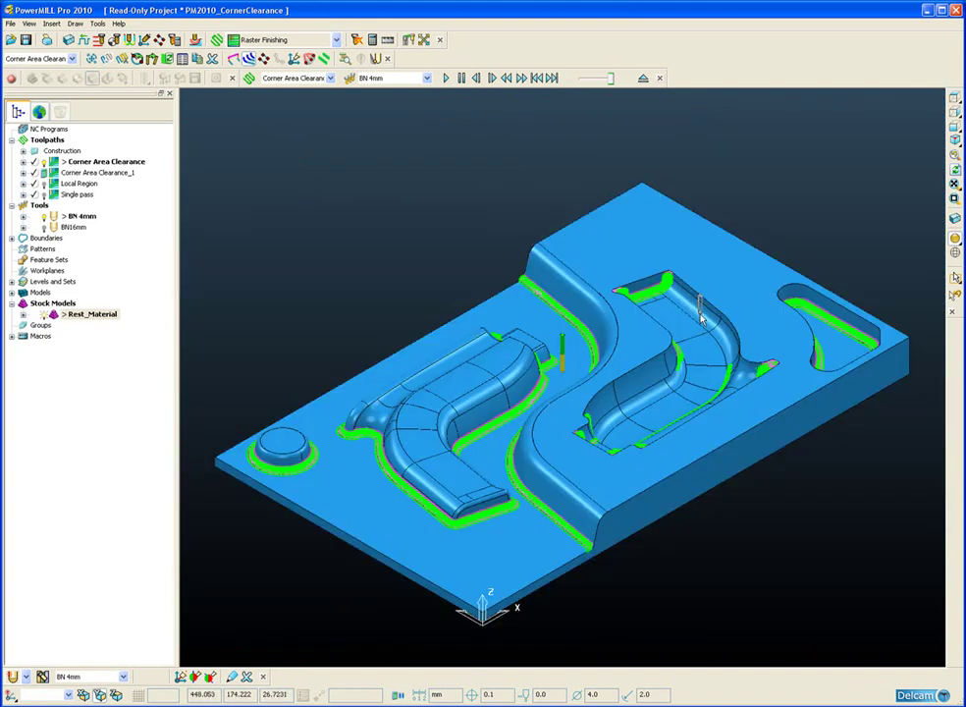
key(ctrl+2)
Turn and zoom in on a pocket corner packed with dense clearance passes
middle_drag(663, 405, 804, 364)
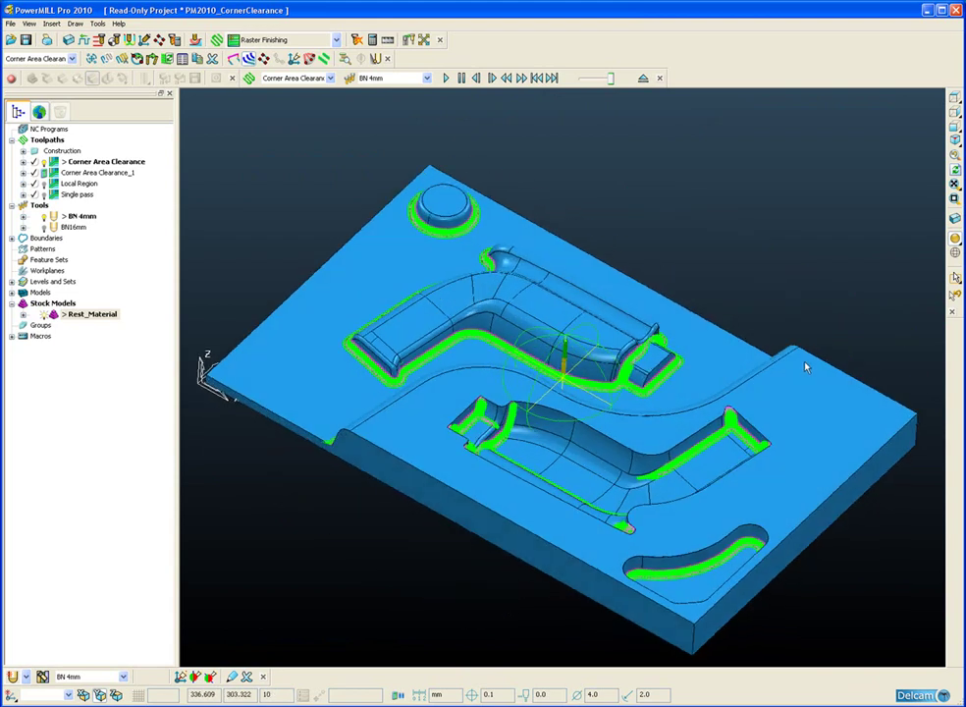
scroll(623, 360, up, 5)
shift+middle_drag(623, 360, 264, 350)
scroll(383, 352, up, 6)
middle_drag(642, 401, 546, 386)
scroll(534, 388, up, 2)
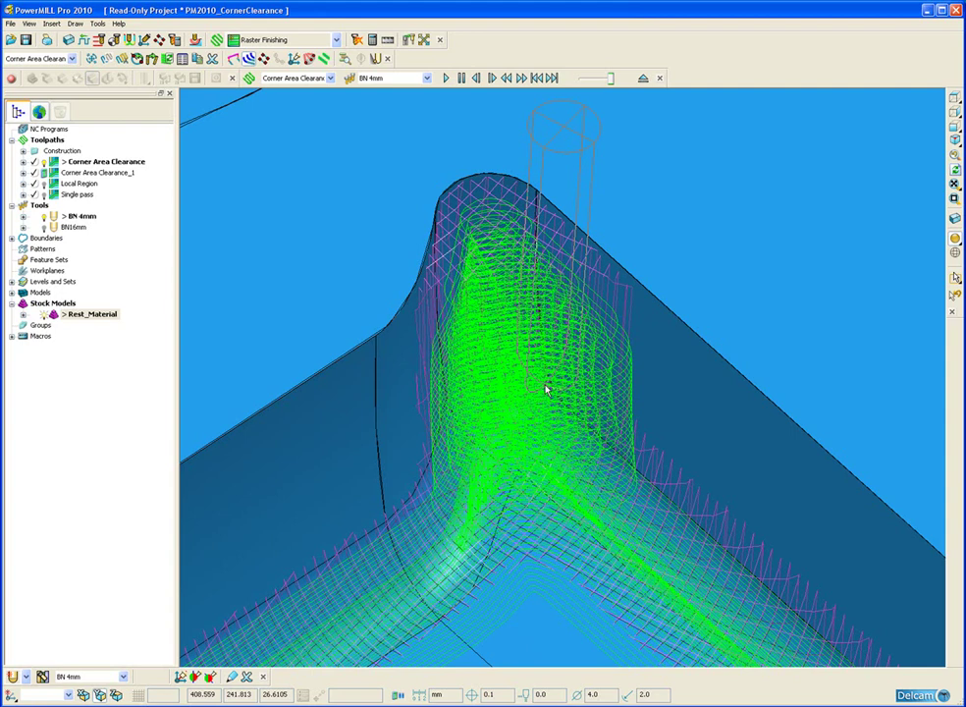
Activate the Single pass toolpath so its looping passes draw at the corner's base
click(79, 195)
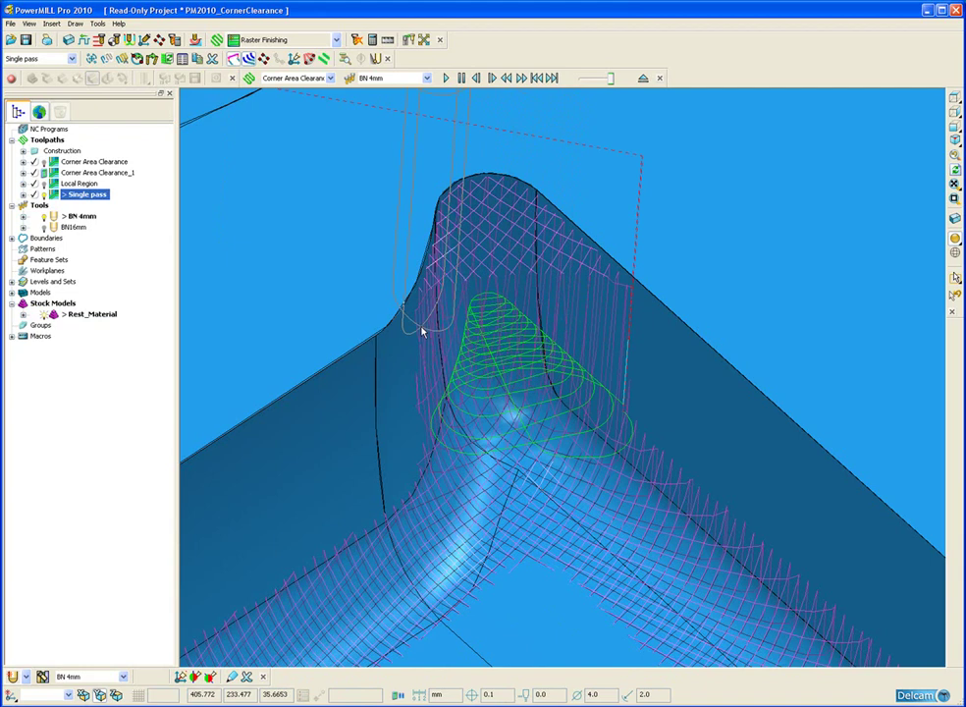
Simulate Single pass from start at reduced speed, then rotate the view along the pocket's corner walls
right_click(79, 196)
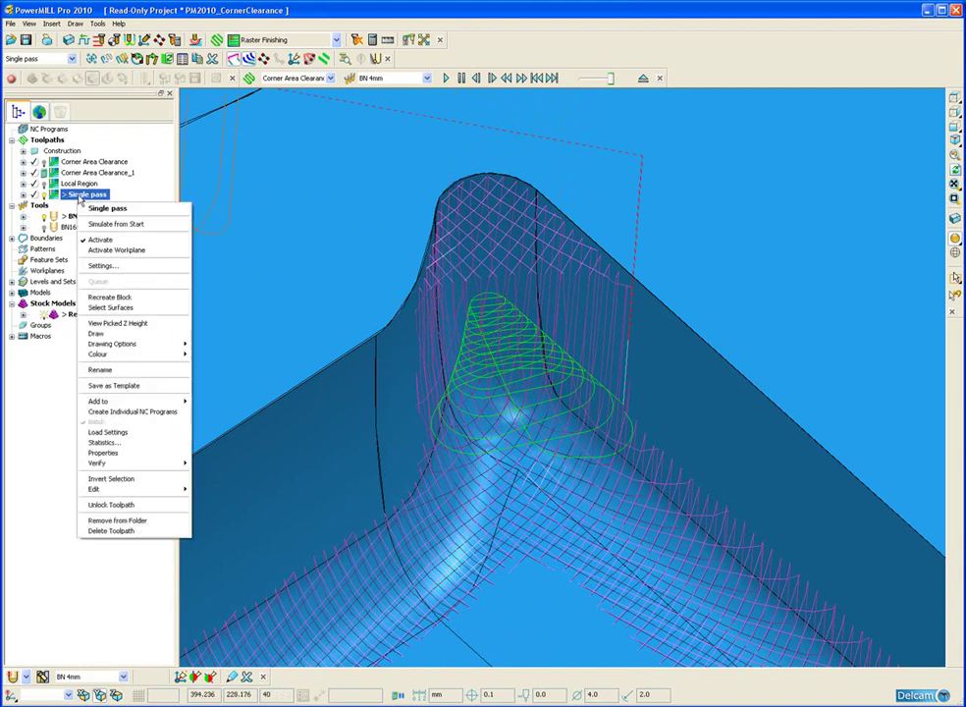
click(128, 219)
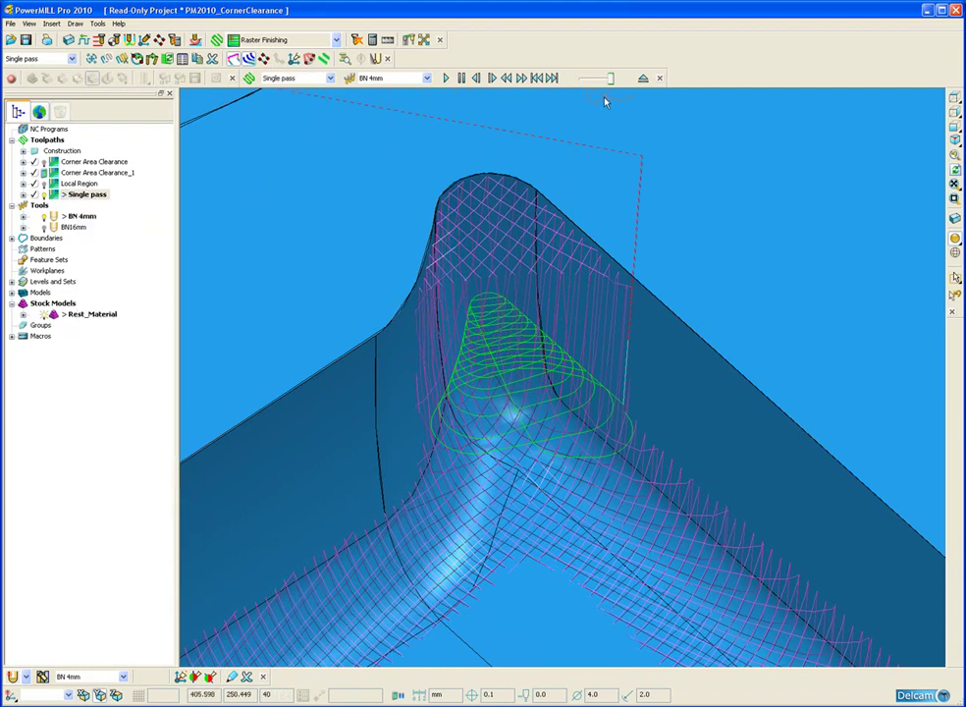
drag(608, 79, 594, 81)
click(447, 78)
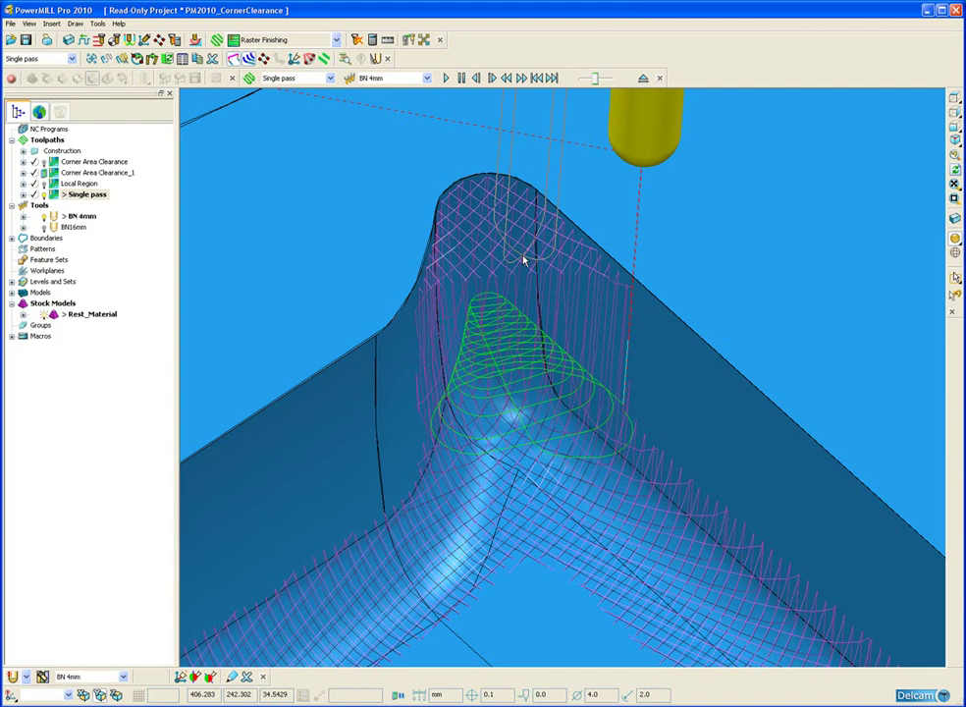
middle_drag(523, 260, 609, 349)
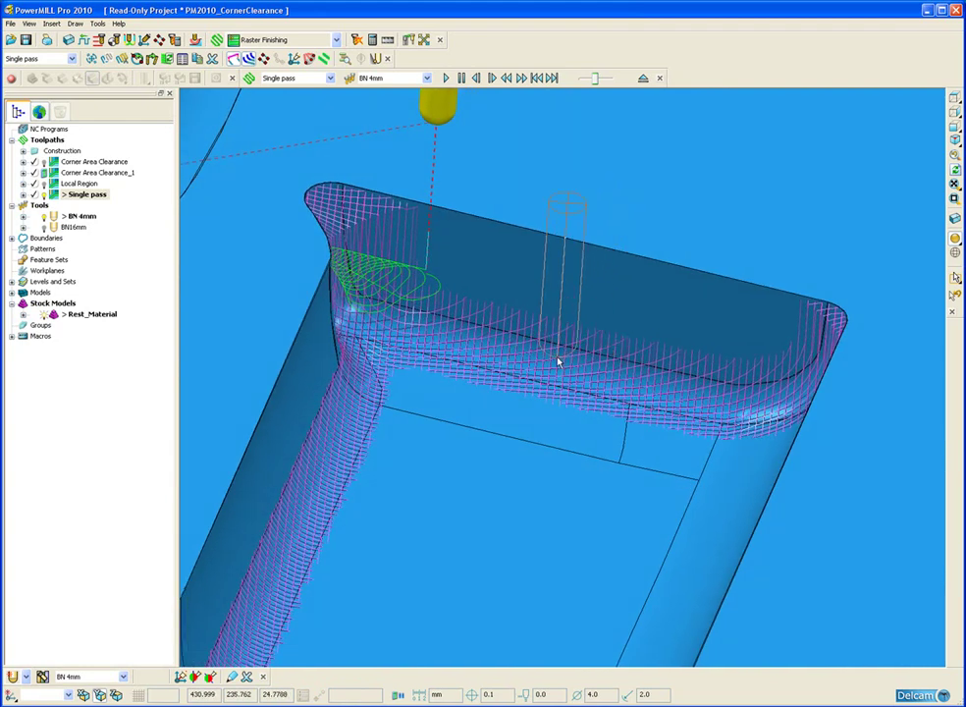
middle_drag(556, 362, 550, 377)
Activate ViewMILL_Small_Area from the Construction folder and simulate it from start with BN16mm
double_click(88, 183)
right_click(89, 183)
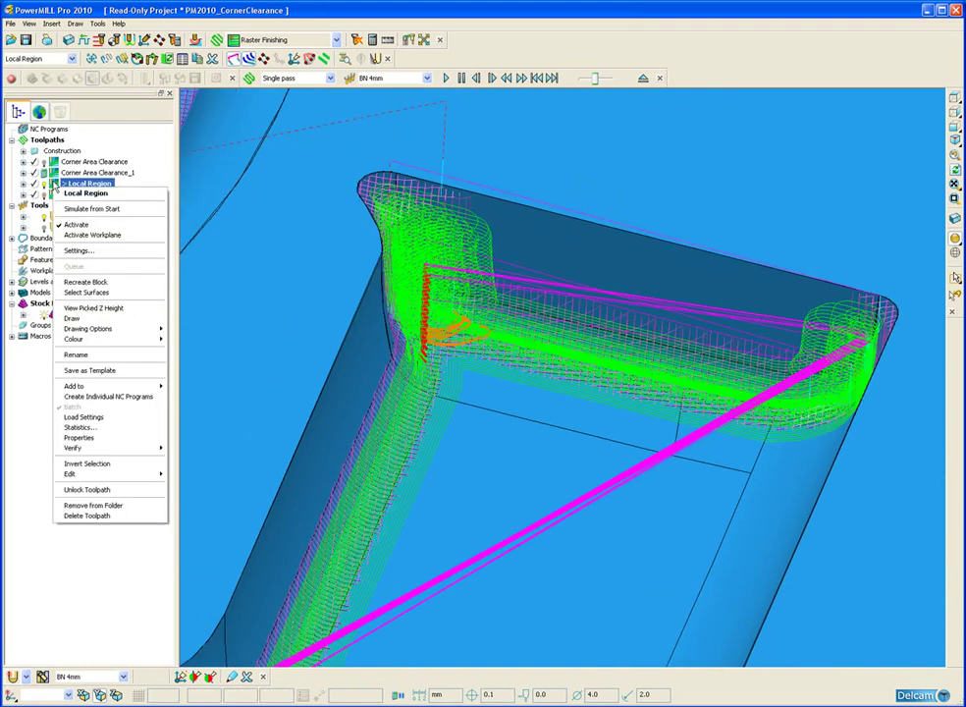
click(23, 151)
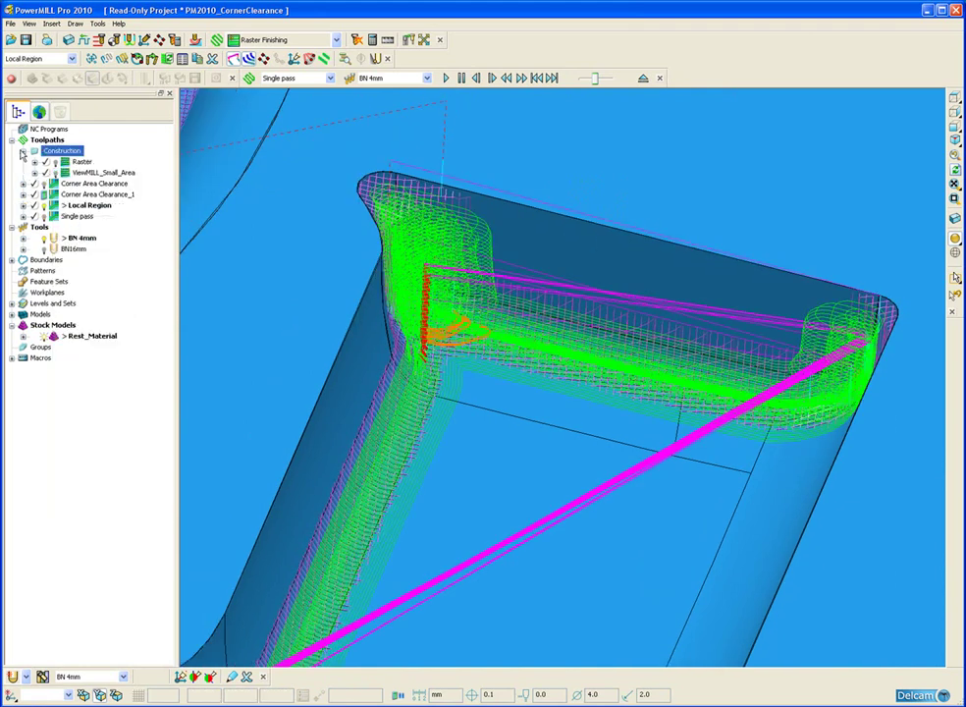
double_click(61, 173)
right_click(62, 173)
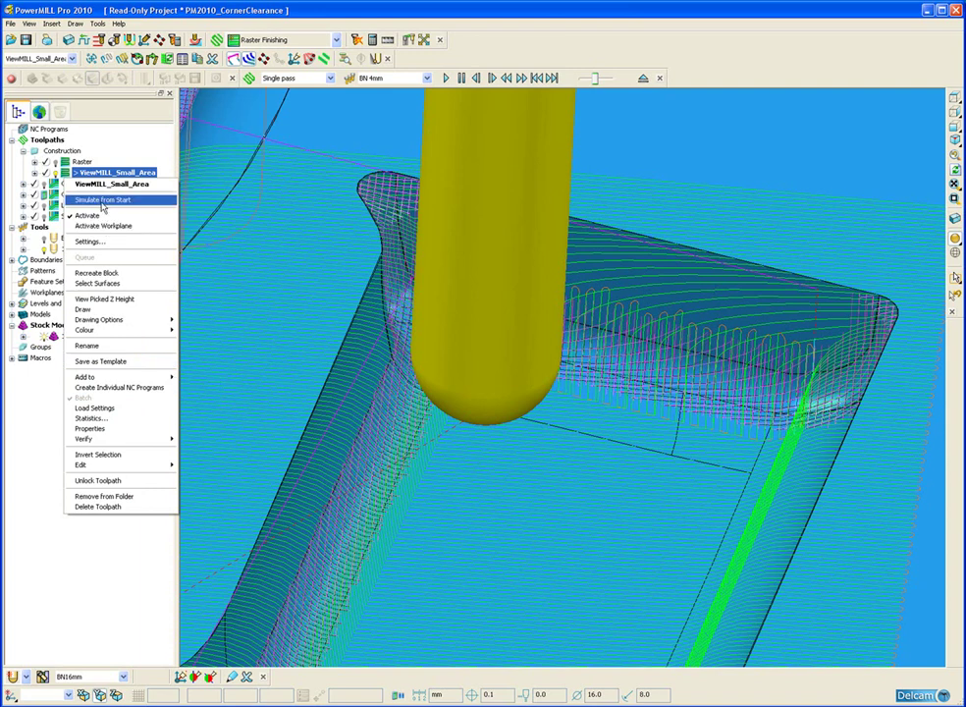
click(102, 202)
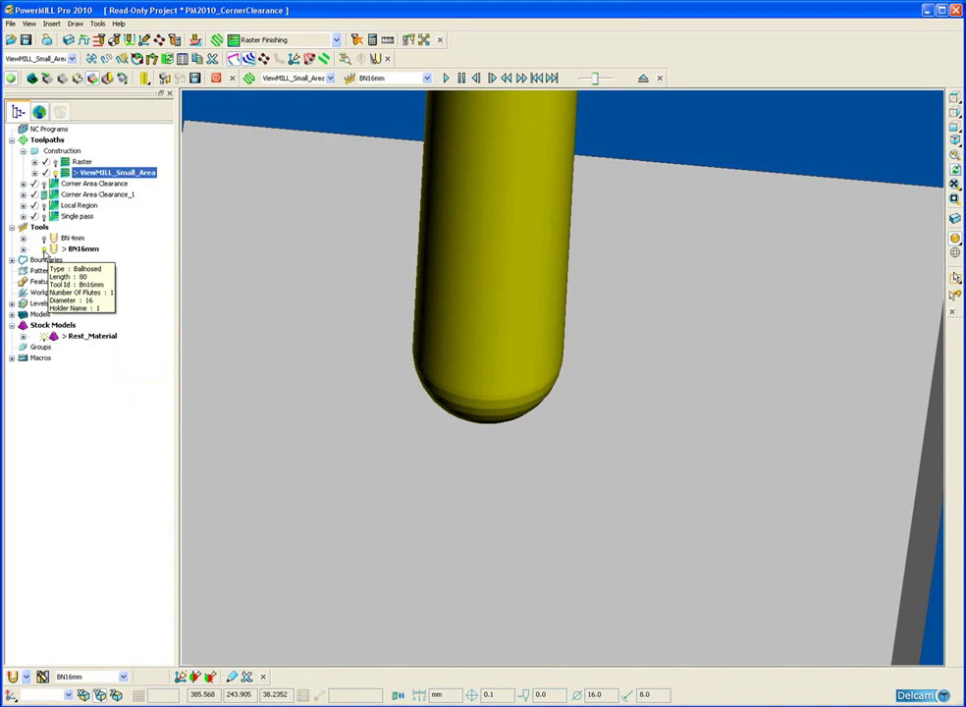
Run the ViewMILL_Small_Area simulation to cut the pocket with rounded corners into the stock
click(446, 78)
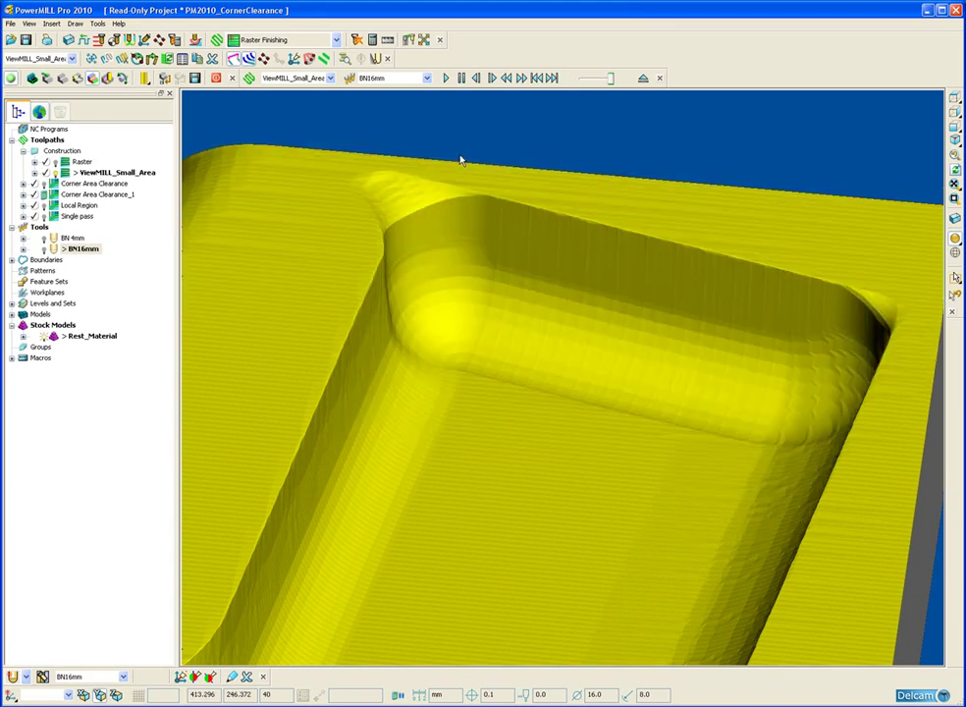
Simulate Local Region from start with the BN 4mm tool at reduced speed, cutting the pocket corner
double_click(54, 207)
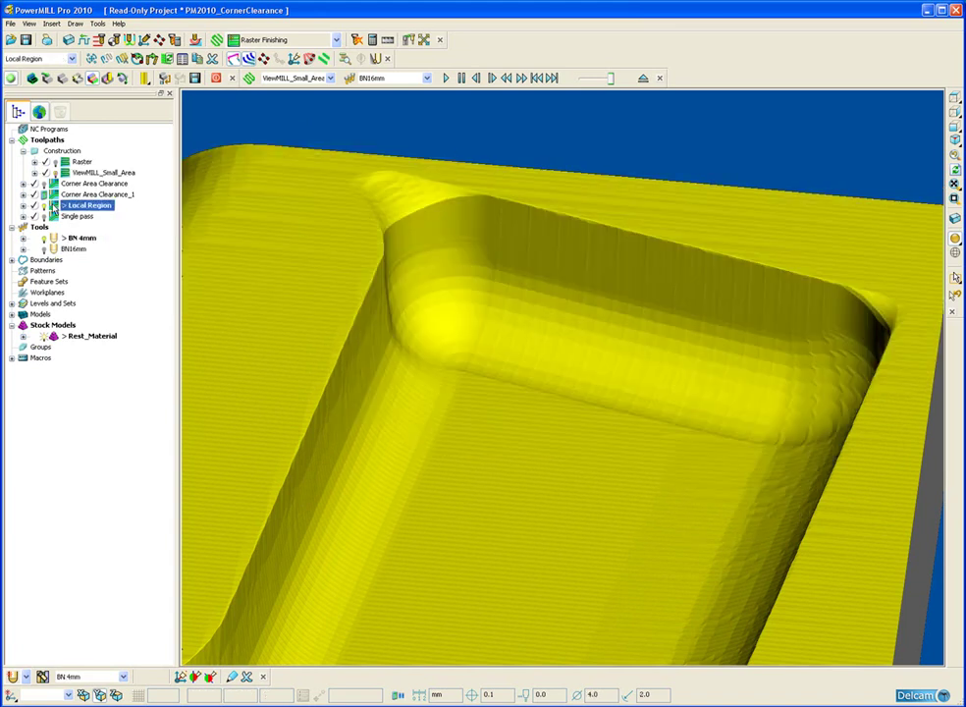
right_click(54, 210)
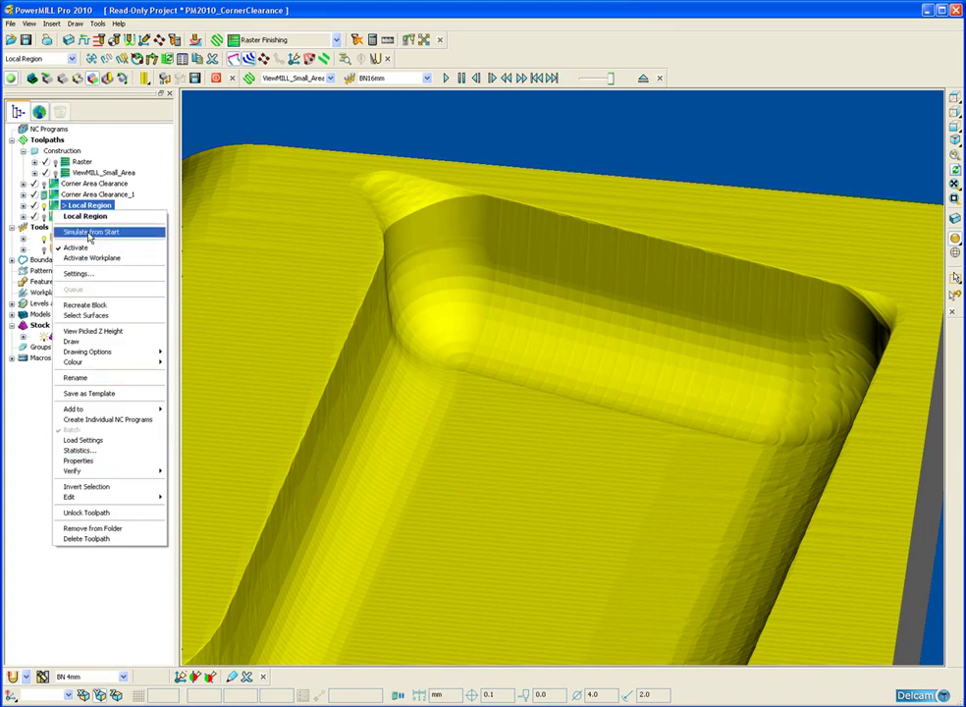
click(90, 233)
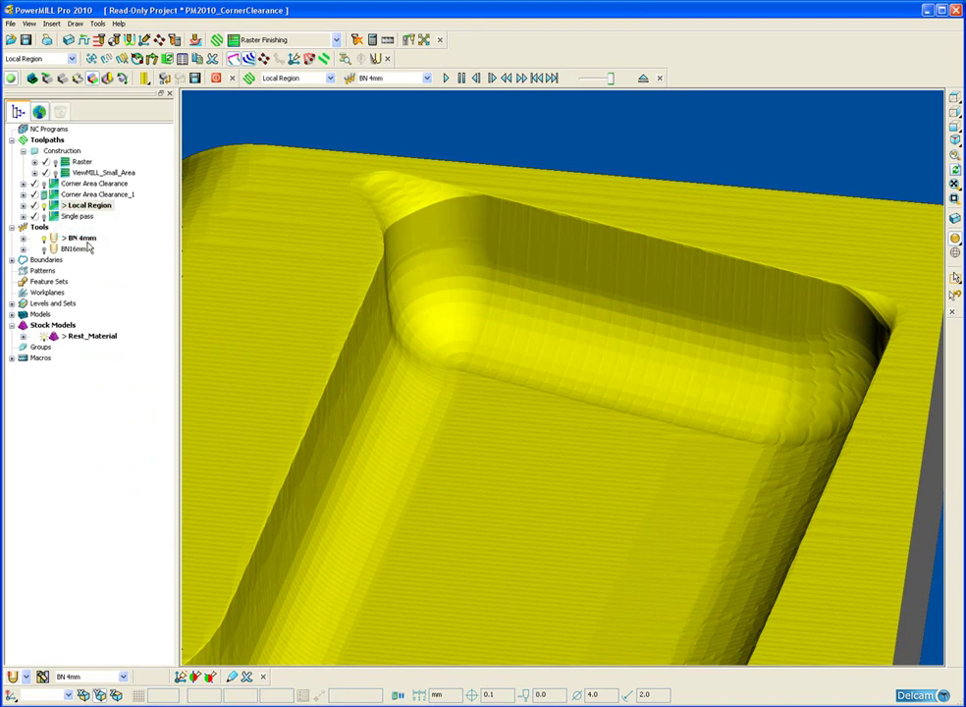
drag(608, 82, 598, 82)
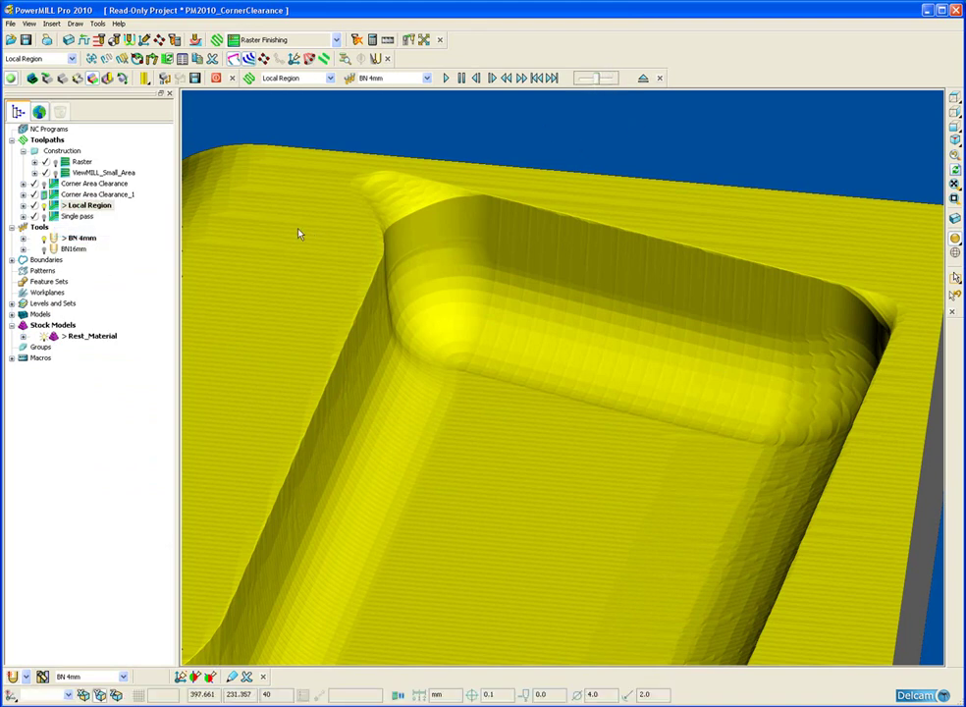
click(446, 79)
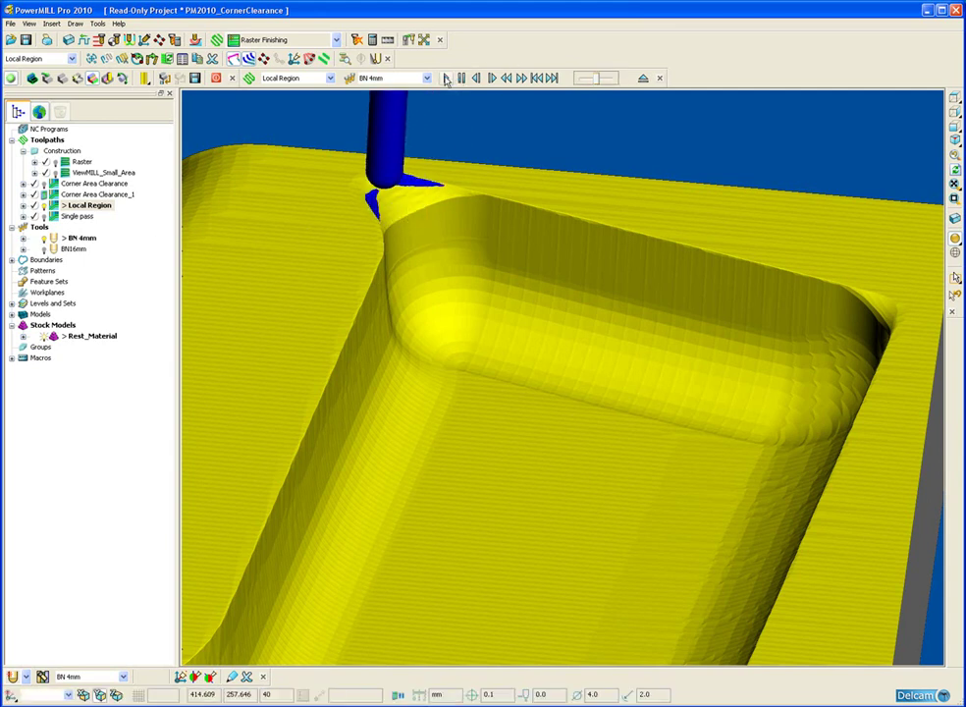